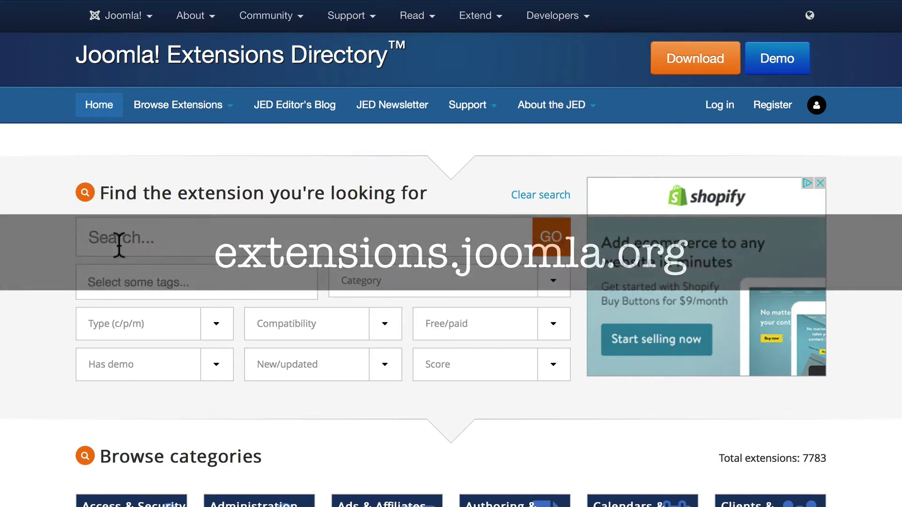
{"action": "scroll", "coordinate": [47, 244], "scroll_direction": "down", "scroll_amount": 2}
{"action": "scroll", "coordinate": [46, 235], "scroll_direction": "down", "scroll_amount": 3}
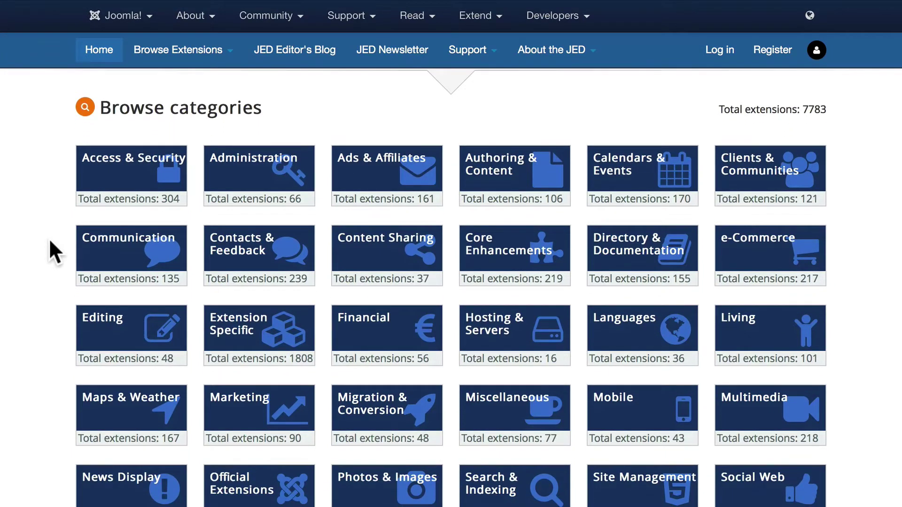
{"action": "scroll", "coordinate": [48, 238], "scroll_direction": "down", "scroll_amount": 1}
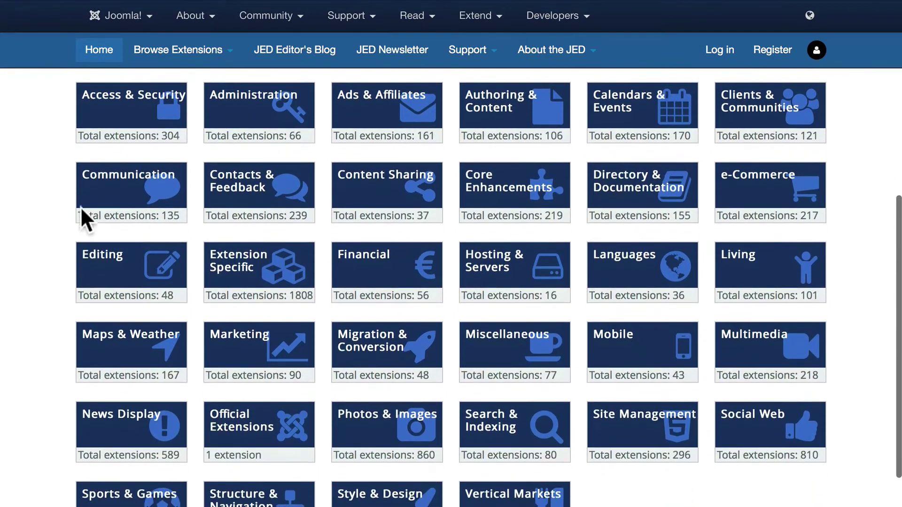
{"action": "scroll", "coordinate": [54, 223], "scroll_direction": "down", "scroll_amount": 1}
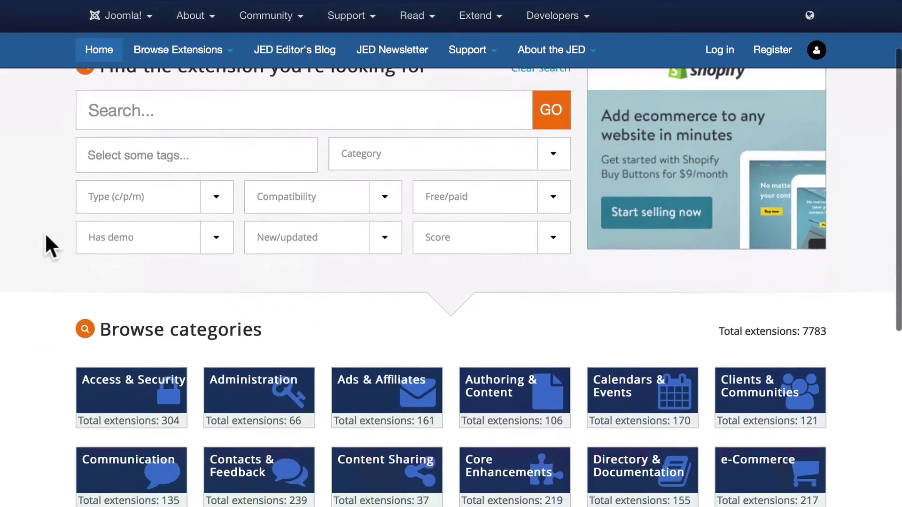
{"action": "scroll", "coordinate": [46, 246], "scroll_direction": "down", "scroll_amount": 3}
{"action": "scroll", "coordinate": [45, 235], "scroll_direction": "down", "scroll_amount": 2}
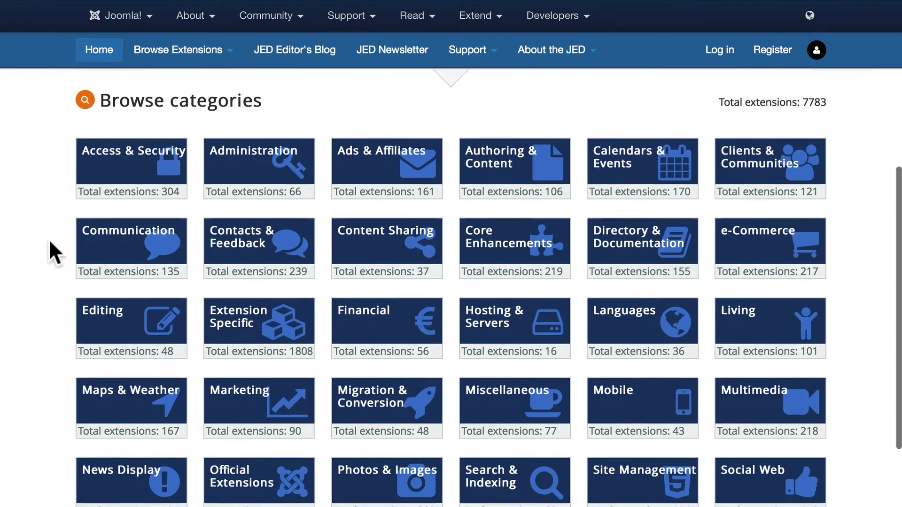
{"action": "scroll", "coordinate": [49, 239], "scroll_direction": "down", "scroll_amount": 2}
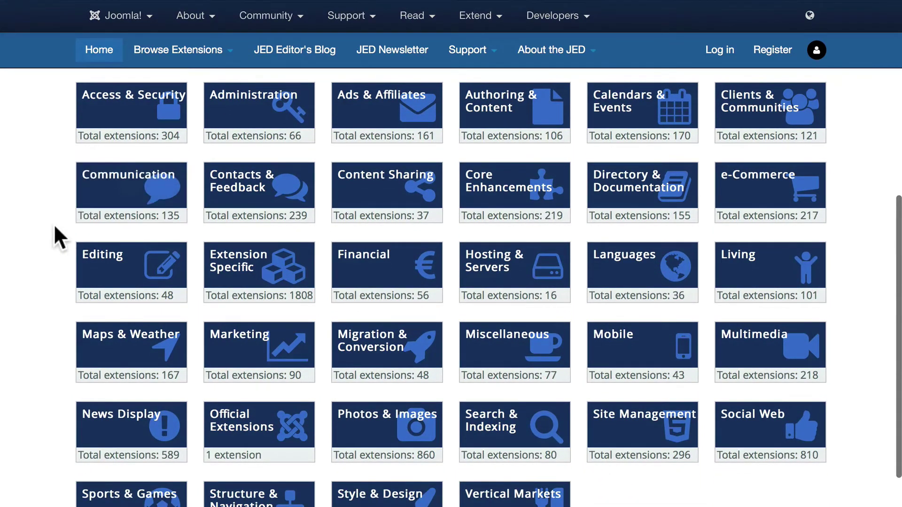
{"action": "scroll", "coordinate": [55, 225], "scroll_direction": "down", "scroll_amount": 2}
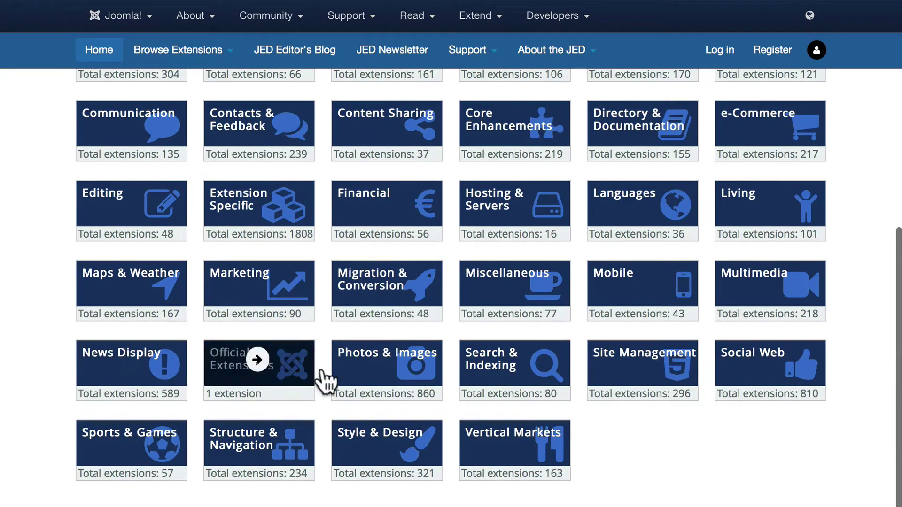
{"action": "mouse_move", "coordinate": [387, 432]}
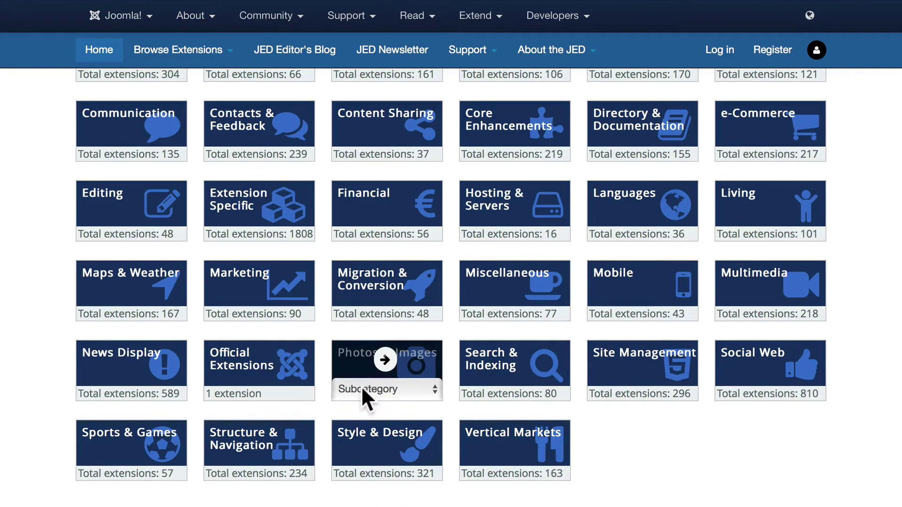
Expand the Photos & Images subcategory list, then close it without choosing one.
{"action": "left_click", "coordinate": [360, 386]}
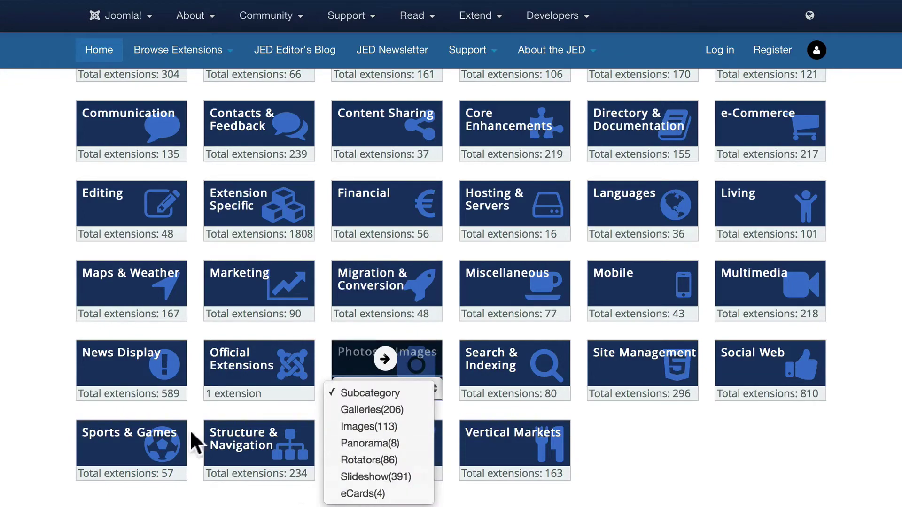
{"action": "left_click", "coordinate": [42, 233]}
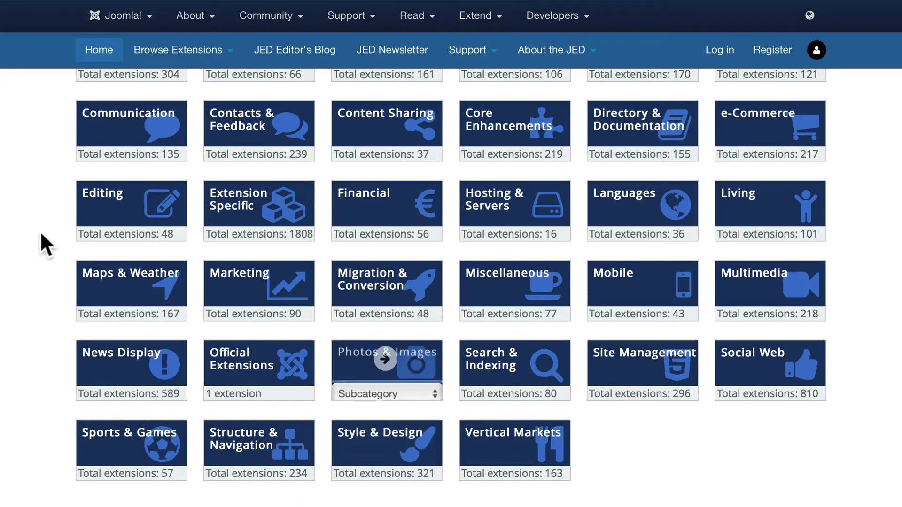
{"action": "scroll", "coordinate": [41, 235], "scroll_direction": "up", "scroll_amount": 5}
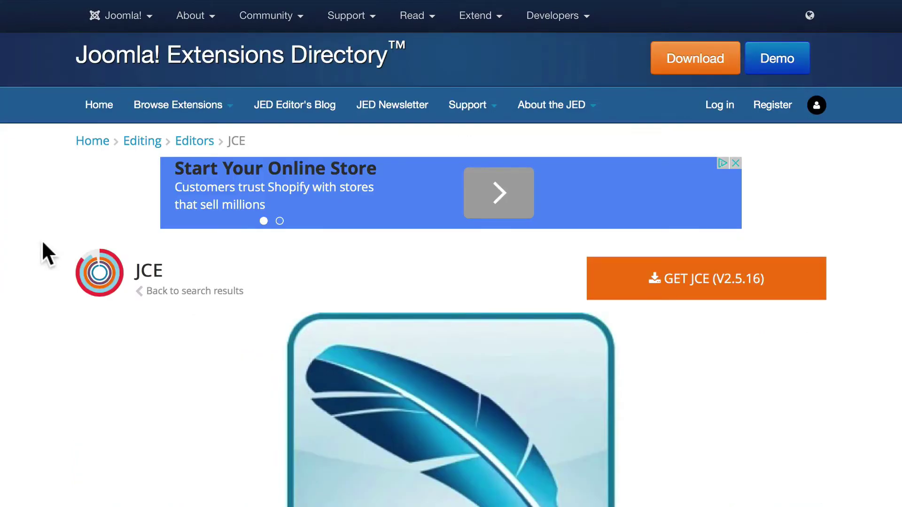
{"action": "scroll", "coordinate": [43, 244], "scroll_direction": "down", "scroll_amount": 2}
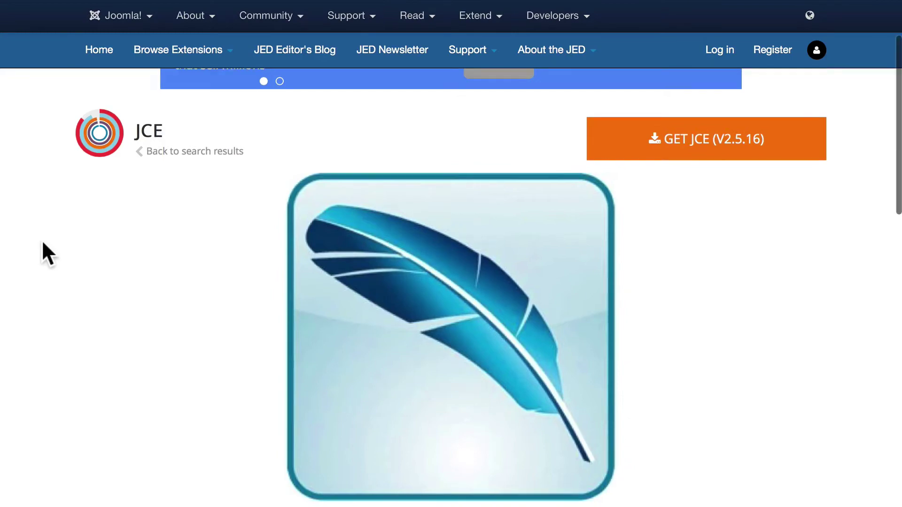
{"action": "scroll", "coordinate": [41, 240], "scroll_direction": "down", "scroll_amount": 5}
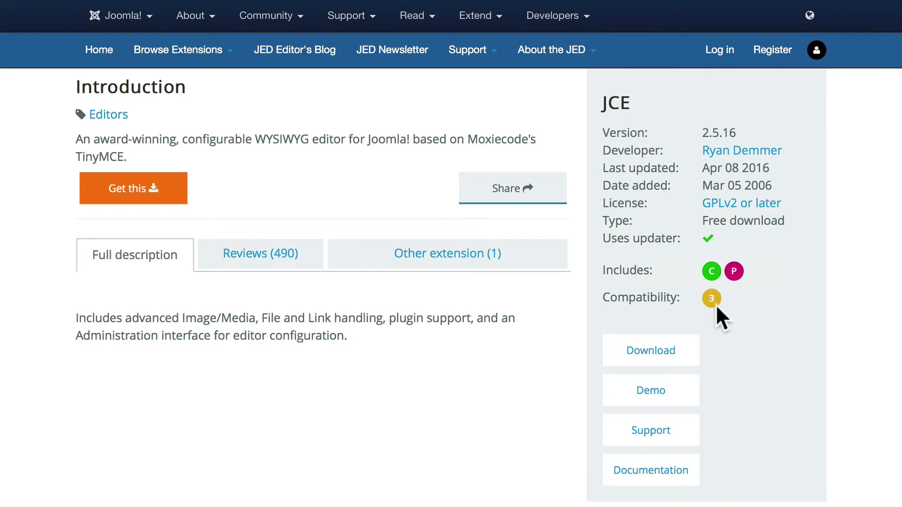
{"action": "scroll", "coordinate": [730, 453], "scroll_direction": "down", "scroll_amount": 2}
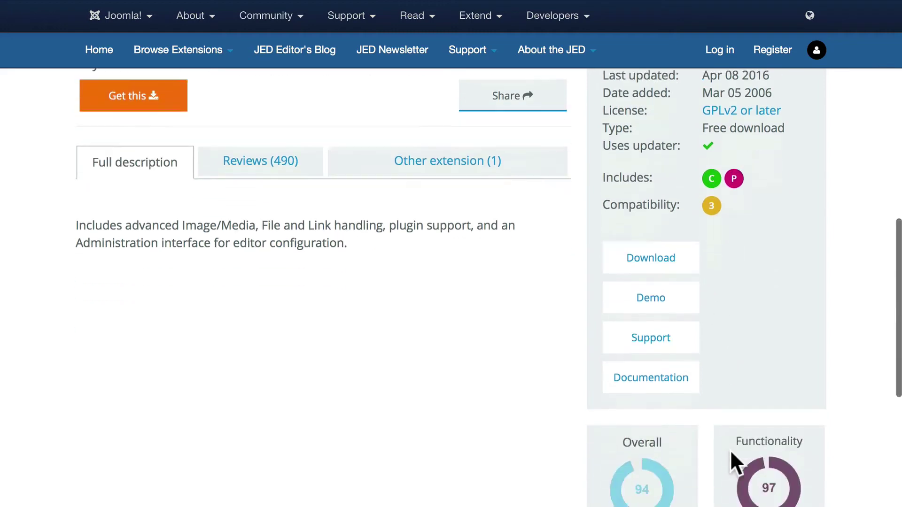
{"action": "scroll", "coordinate": [730, 455], "scroll_direction": "down", "scroll_amount": 5}
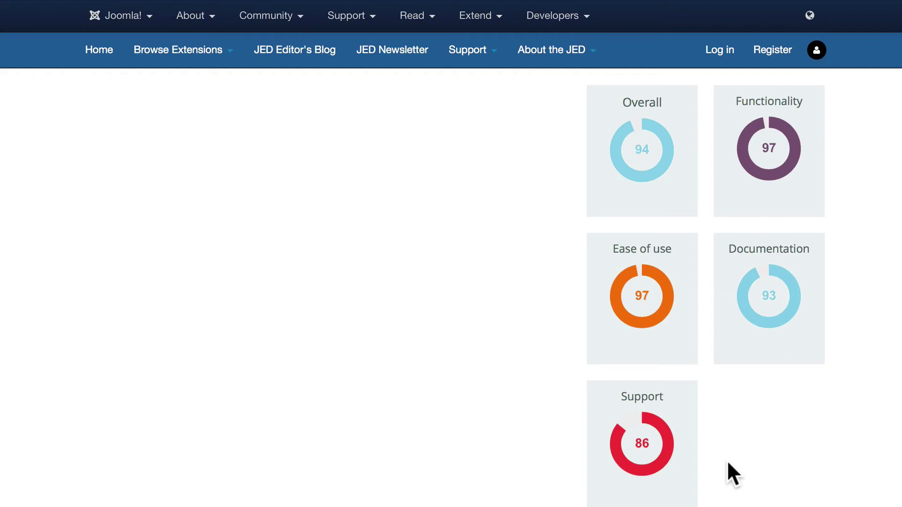
{"action": "scroll", "coordinate": [726, 460], "scroll_direction": "up", "scroll_amount": 5}
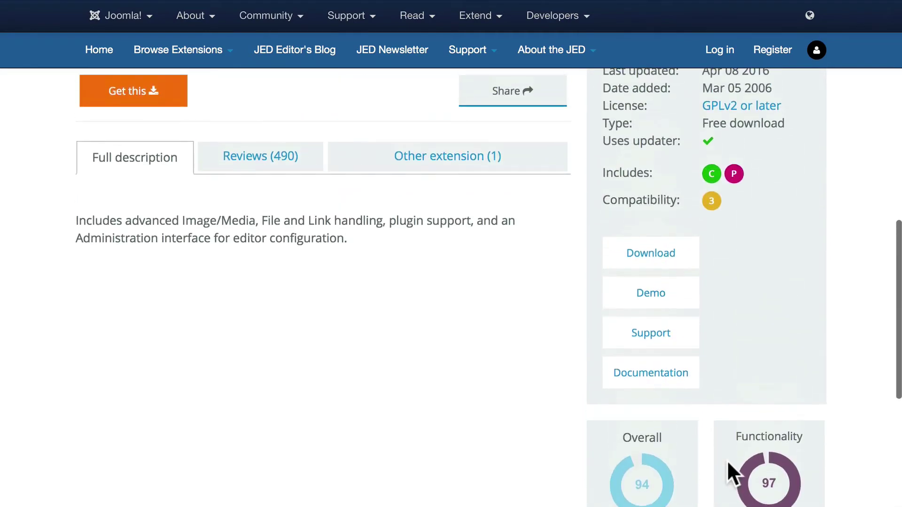
Switch the JCE page to its Reviews (490) tab.
{"action": "left_click", "coordinate": [248, 164]}
{"action": "scroll", "coordinate": [49, 179], "scroll_direction": "down", "scroll_amount": 2}
{"action": "scroll", "coordinate": [49, 179], "scroll_direction": "down", "scroll_amount": 4}
{"action": "scroll", "coordinate": [50, 179], "scroll_direction": "down", "scroll_amount": 1}
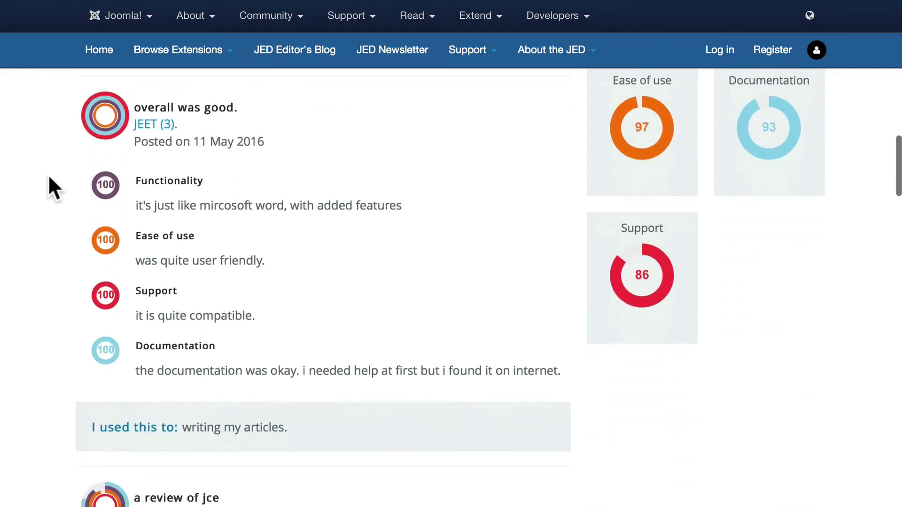
{"action": "scroll", "coordinate": [49, 178], "scroll_direction": "down", "scroll_amount": 1}
{"action": "scroll", "coordinate": [49, 178], "scroll_direction": "down", "scroll_amount": 3}
{"action": "scroll", "coordinate": [50, 178], "scroll_direction": "down", "scroll_amount": 1}
{"action": "scroll", "coordinate": [49, 178], "scroll_direction": "down", "scroll_amount": 2}
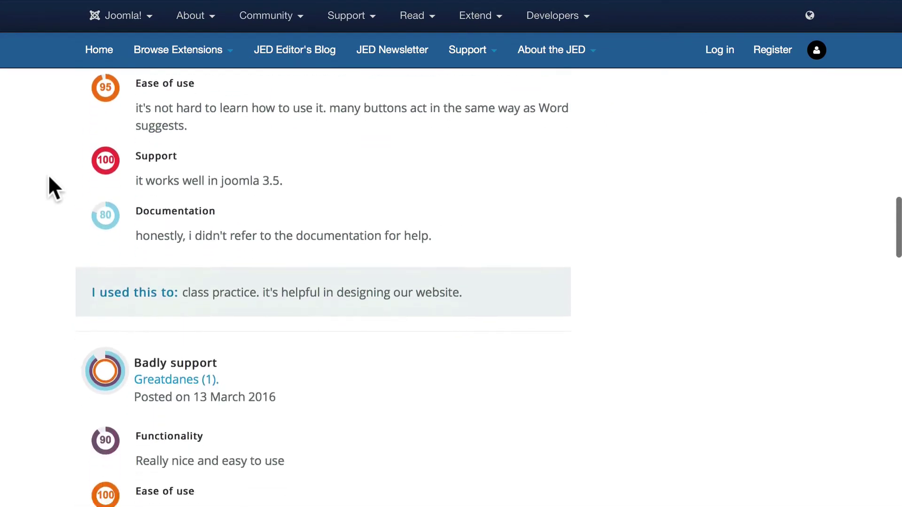
{"action": "scroll", "coordinate": [49, 177], "scroll_direction": "up", "scroll_amount": 10}
{"action": "scroll", "coordinate": [48, 178], "scroll_direction": "down", "scroll_amount": 2}
{"action": "scroll", "coordinate": [49, 178], "scroll_direction": "down", "scroll_amount": 3}
{"action": "scroll", "coordinate": [49, 178], "scroll_direction": "down", "scroll_amount": 1}
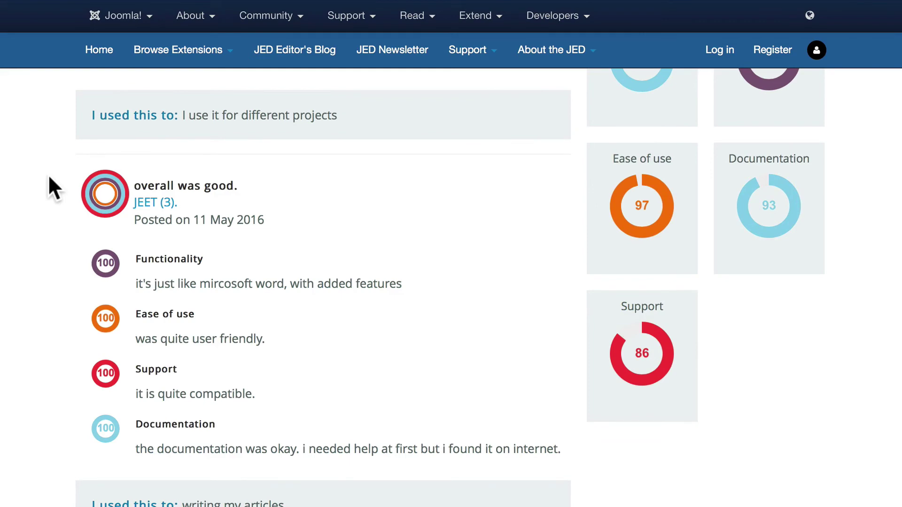
{"action": "scroll", "coordinate": [49, 177], "scroll_direction": "up", "scroll_amount": 5}
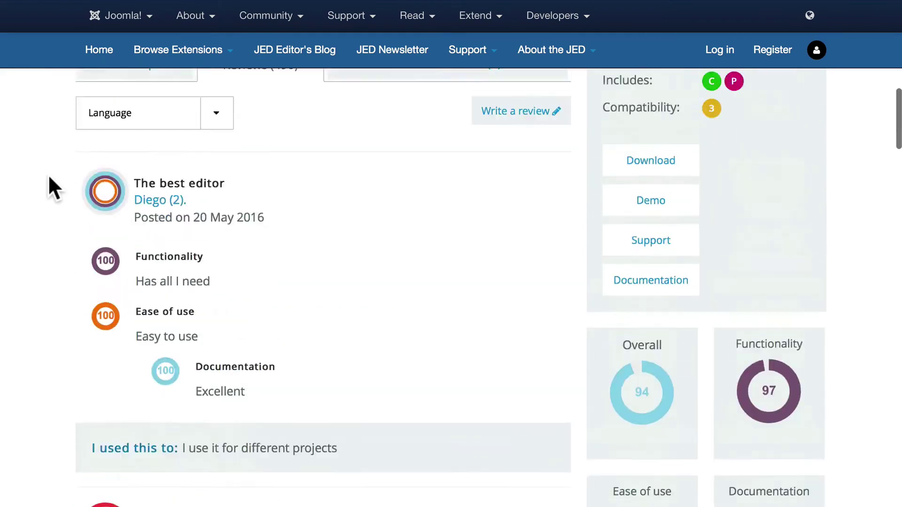
{"action": "scroll", "coordinate": [49, 176], "scroll_direction": "up", "scroll_amount": 5}
{"action": "scroll", "coordinate": [49, 177], "scroll_direction": "up", "scroll_amount": 1}
{"action": "scroll", "coordinate": [49, 178], "scroll_direction": "up", "scroll_amount": 3}
{"action": "scroll", "coordinate": [48, 177], "scroll_direction": "down", "scroll_amount": 1}
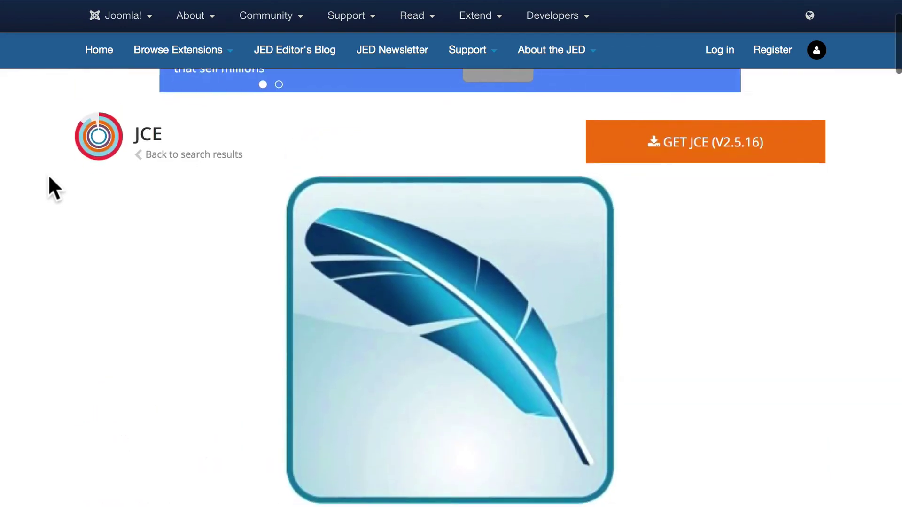
{"action": "scroll", "coordinate": [48, 177], "scroll_direction": "down", "scroll_amount": 2}
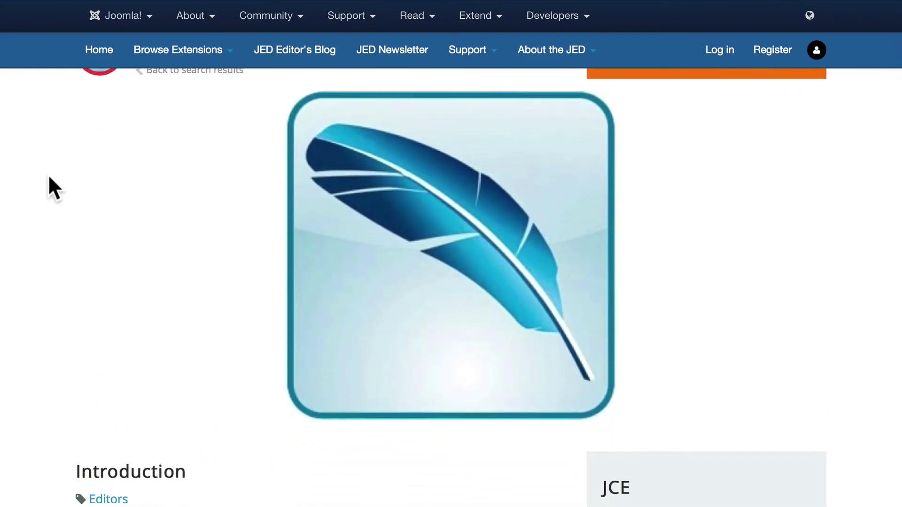
{"action": "scroll", "coordinate": [49, 174], "scroll_direction": "down", "scroll_amount": 1}
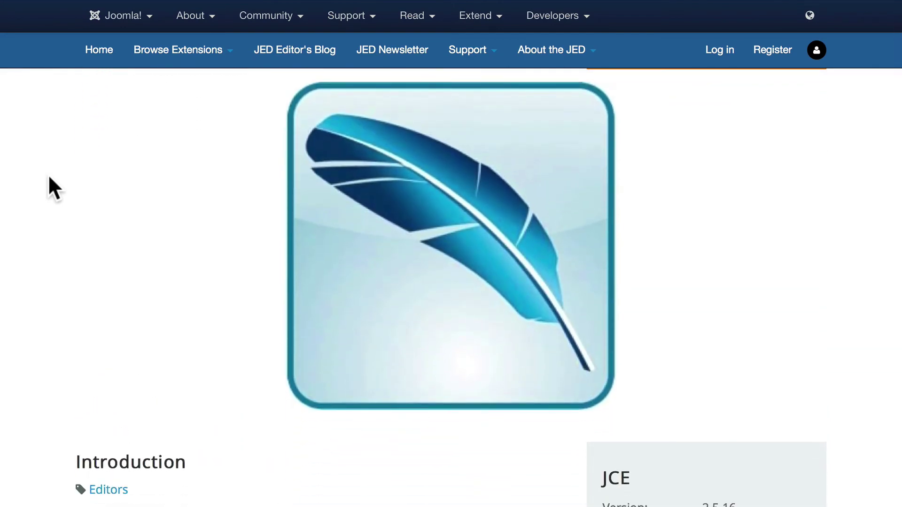
{"action": "scroll", "coordinate": [49, 177], "scroll_direction": "down", "scroll_amount": 3}
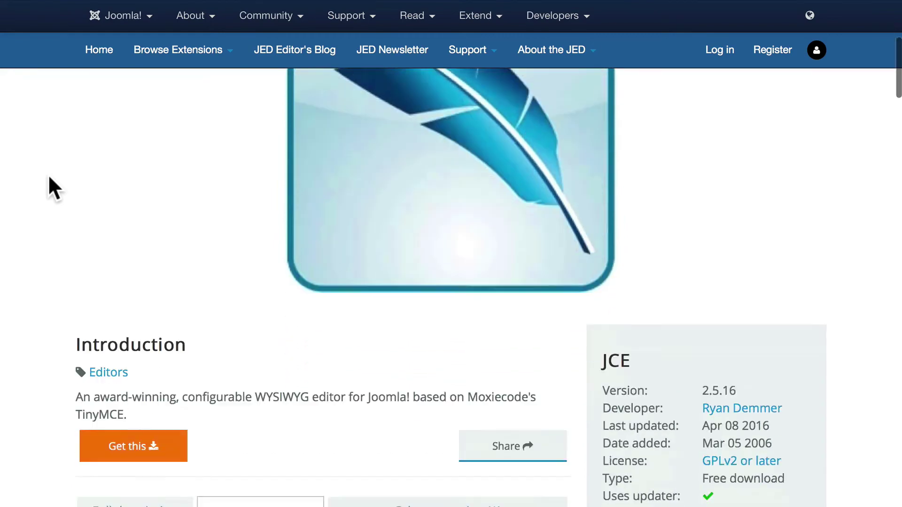
{"action": "scroll", "coordinate": [49, 177], "scroll_direction": "down", "scroll_amount": 3}
{"action": "scroll", "coordinate": [49, 177], "scroll_direction": "down", "scroll_amount": 2}
{"action": "scroll", "coordinate": [49, 177], "scroll_direction": "down", "scroll_amount": 2}
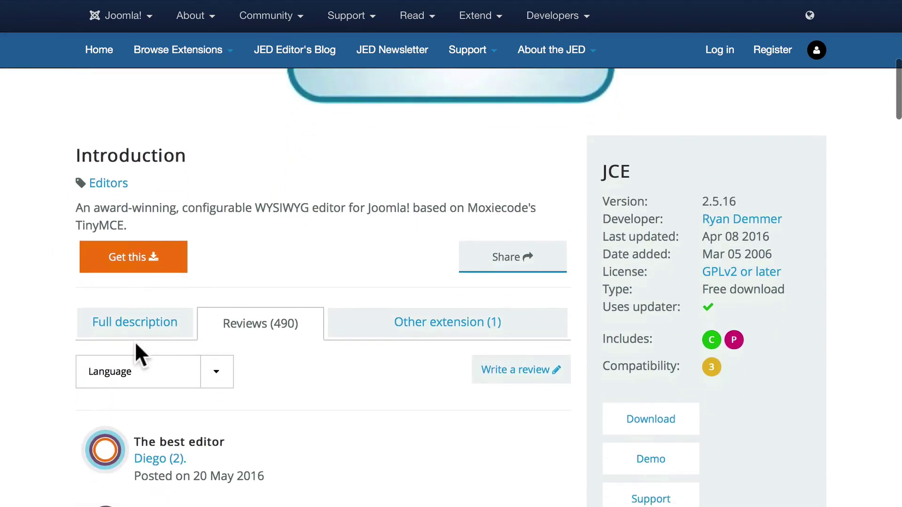
{"action": "scroll", "coordinate": [641, 316], "scroll_direction": "down", "scroll_amount": 2}
{"action": "scroll", "coordinate": [645, 310], "scroll_direction": "down", "scroll_amount": 2}
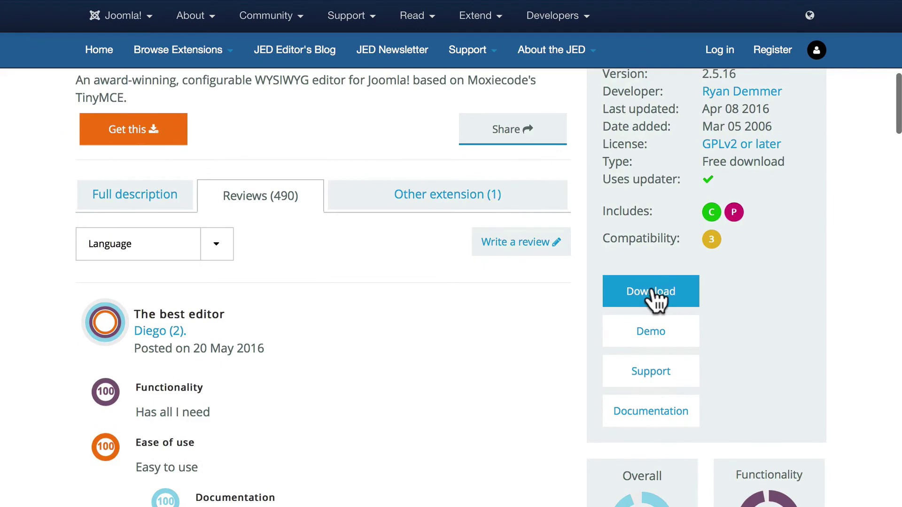